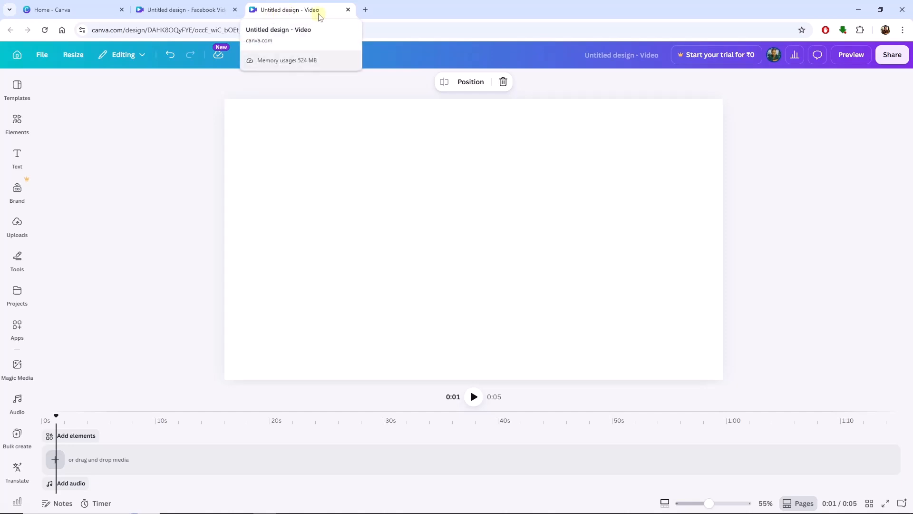
Rename the design to Video Project 1
click(623, 60)
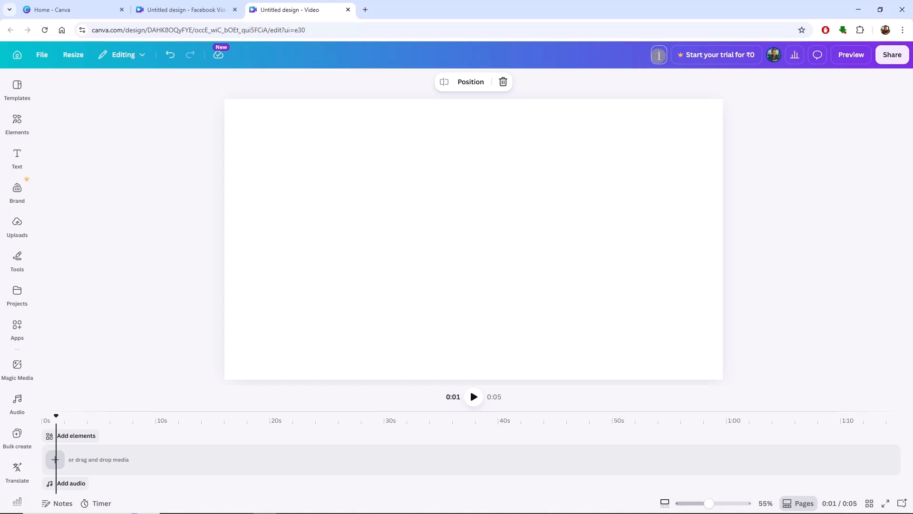
text(Video Project)
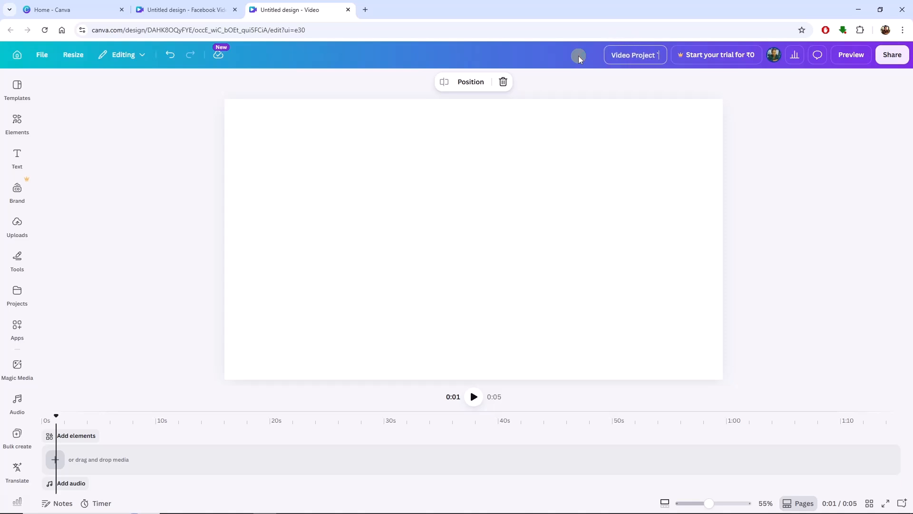
text( 1)
key(Return)
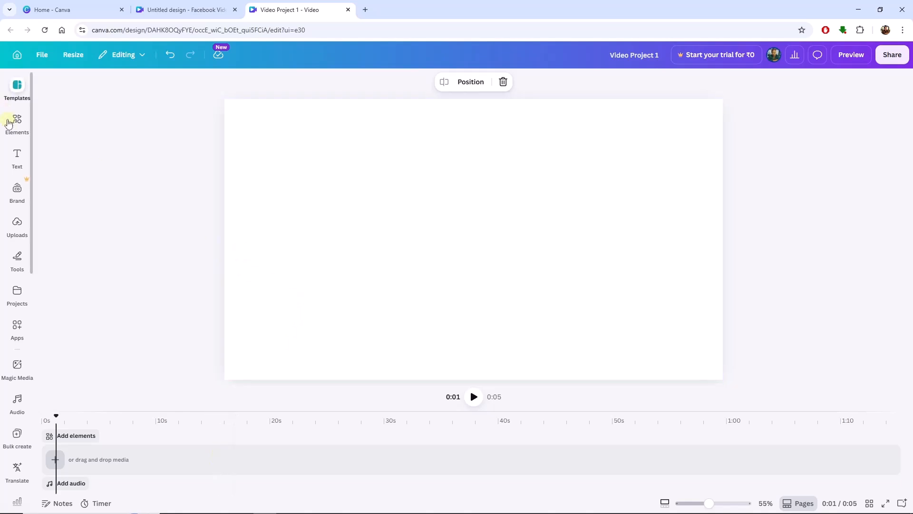
Try placing the 30.4 s turquoise river video from Uploads onto the page as an element, and undo it
click(16, 121)
click(11, 235)
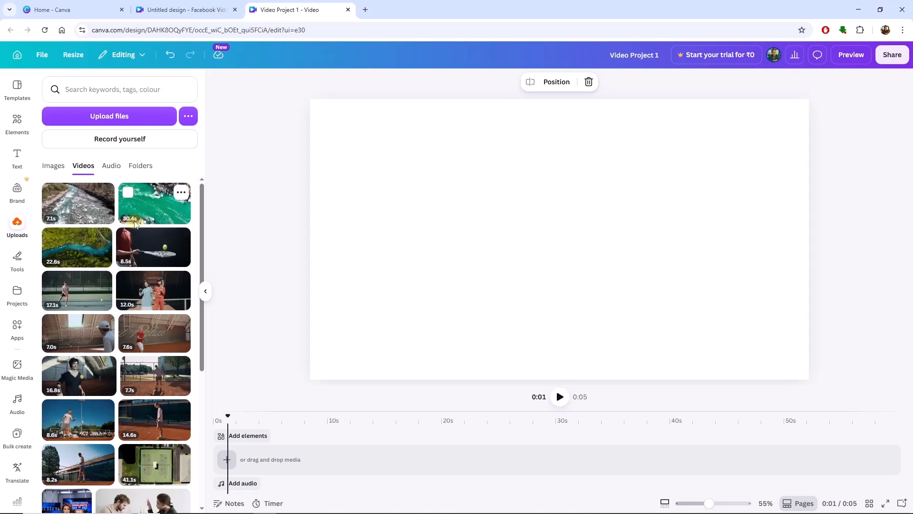
drag(159, 205, 385, 152)
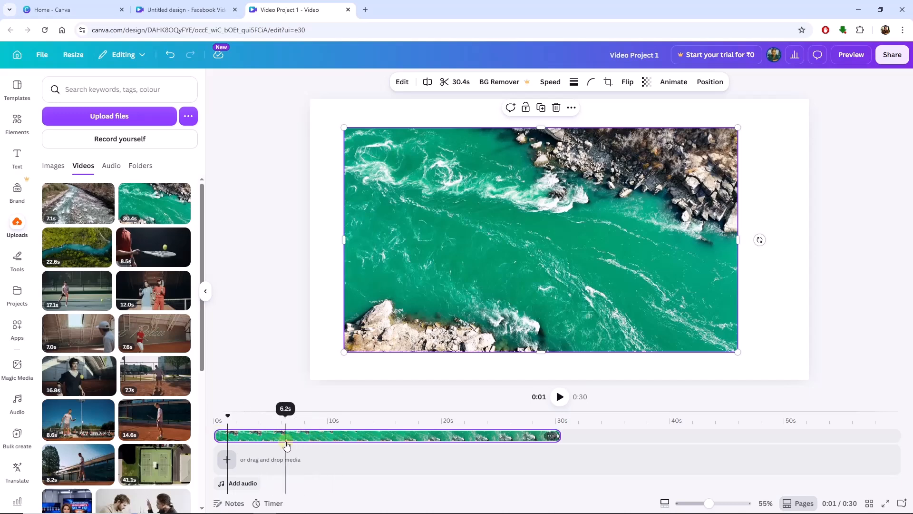
key(ctrl+z)
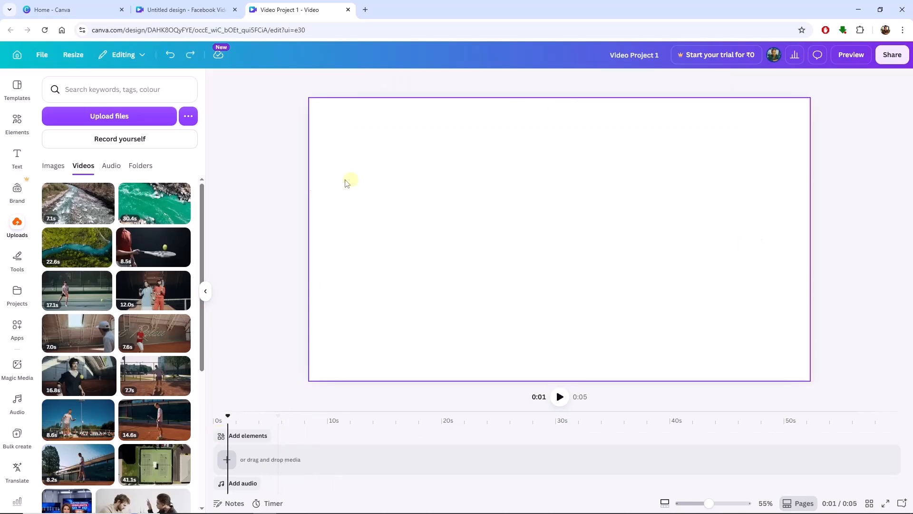
Add the 30.4 s turquoise river video from Uploads to the timeline's main track
mouse_move(119, 207)
mouse_down()
mouse_move(177, 197)
mouse_move(295, 202)
mouse_move(382, 161)
mouse_move(369, 137)
mouse_move(264, 463)
mouse_move(254, 463)
mouse_move(259, 436)
mouse_move(246, 428)
mouse_move(250, 460)
mouse_move(242, 462)
mouse_up()
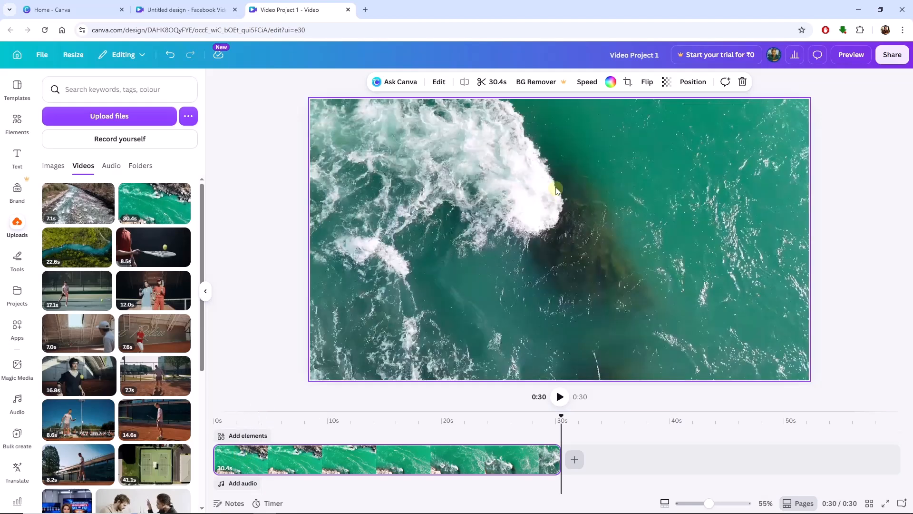
drag(560, 416, 557, 455)
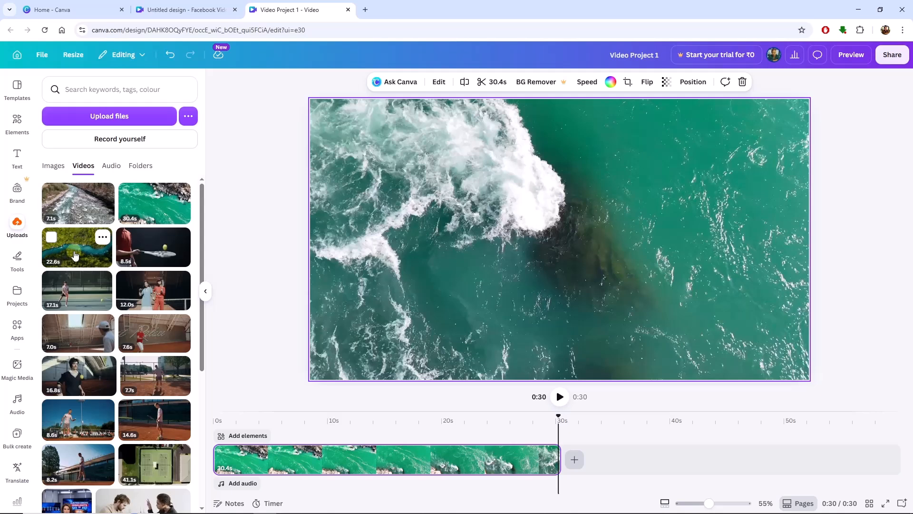
Insert the 22.6 s forest river video at the start of the timeline, before the turquoise clip
drag(69, 248, 220, 470)
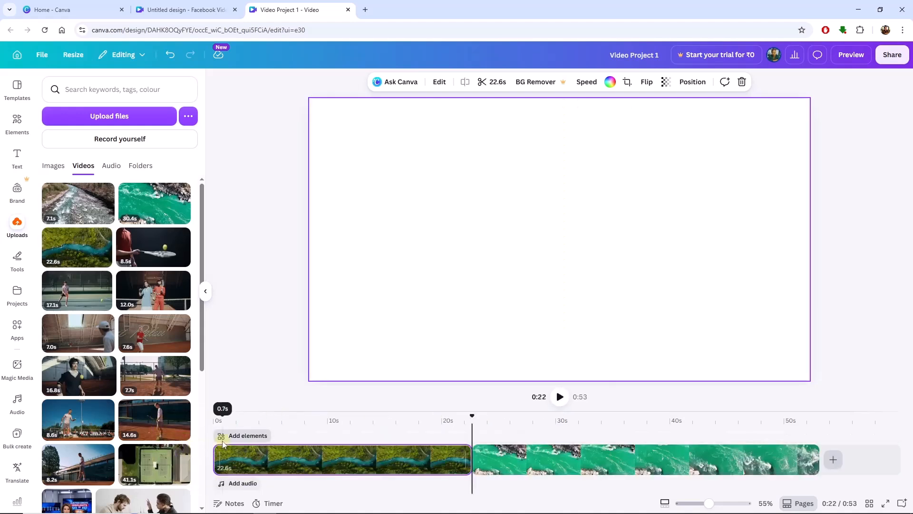
drag(471, 420, 686, 421)
drag(407, 430, 392, 436)
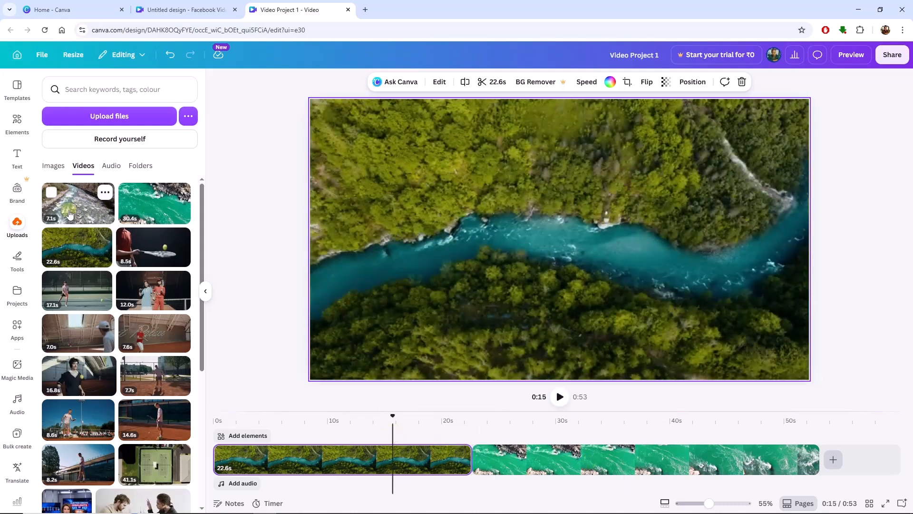
Append the 7.1 s rocky stream video to the end of the timeline
mouse_move(62, 204)
mouse_down()
mouse_move(809, 273)
mouse_move(850, 408)
mouse_move(830, 456)
mouse_up()
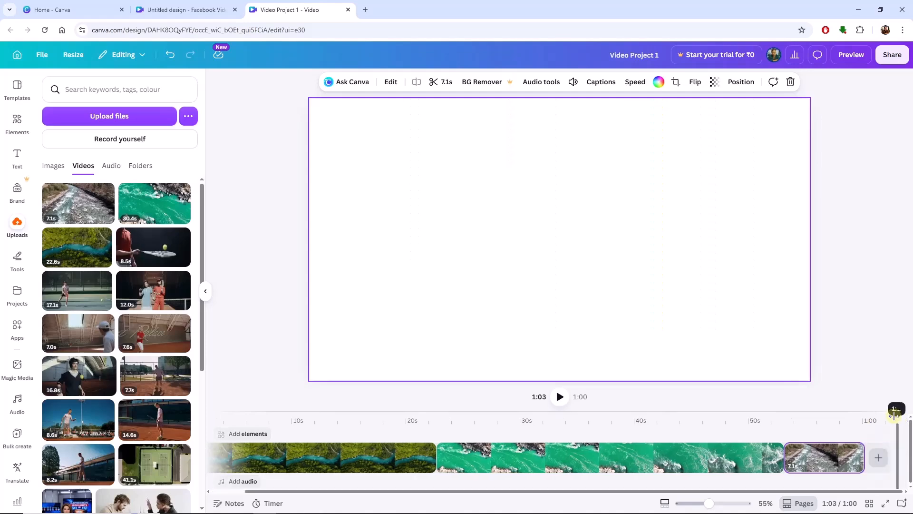
drag(899, 416, 330, 413)
drag(200, 424, 810, 461)
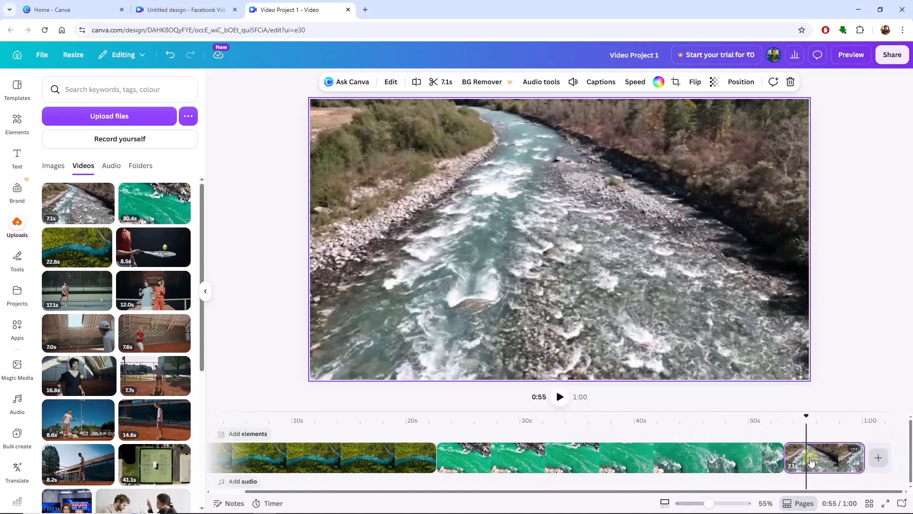
drag(807, 417, 565, 418)
Delete the turquoise river clip and the rocky stream clip, leaving only the forest clip
click(538, 461)
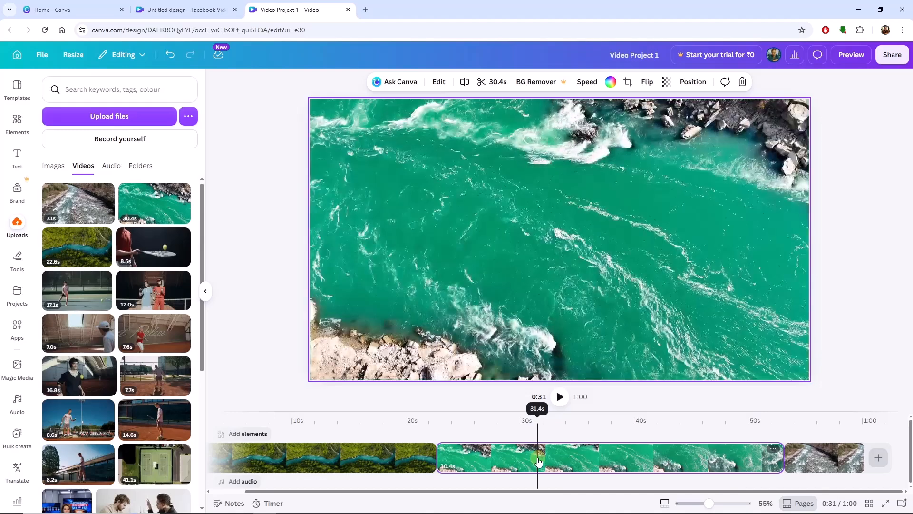
key(Delete)
key(Delete)
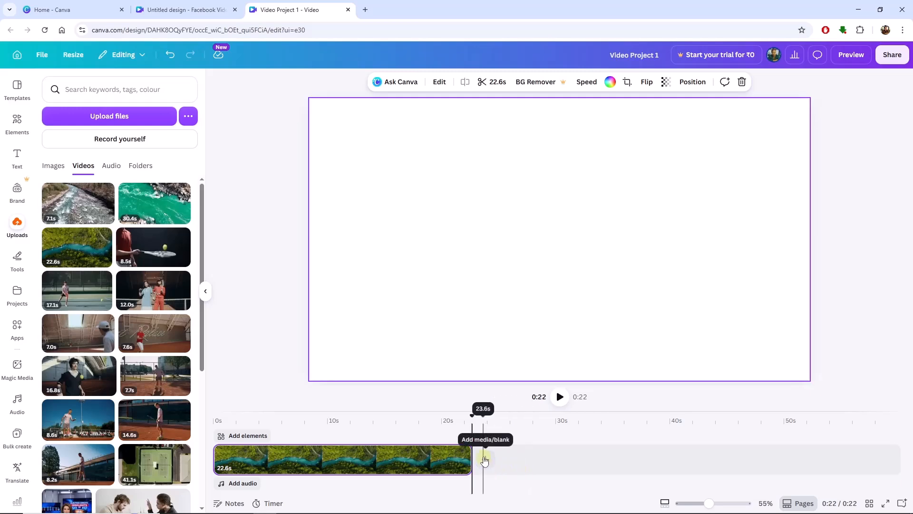
click(298, 462)
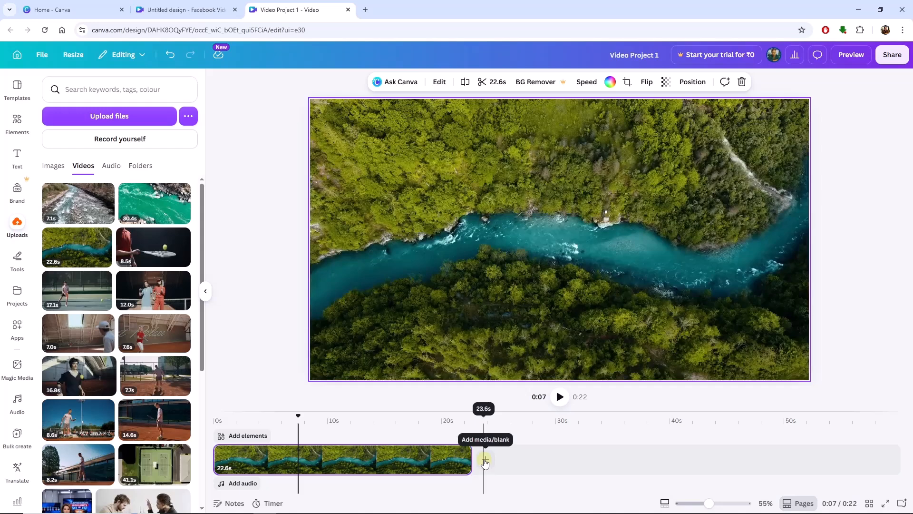
click(487, 461)
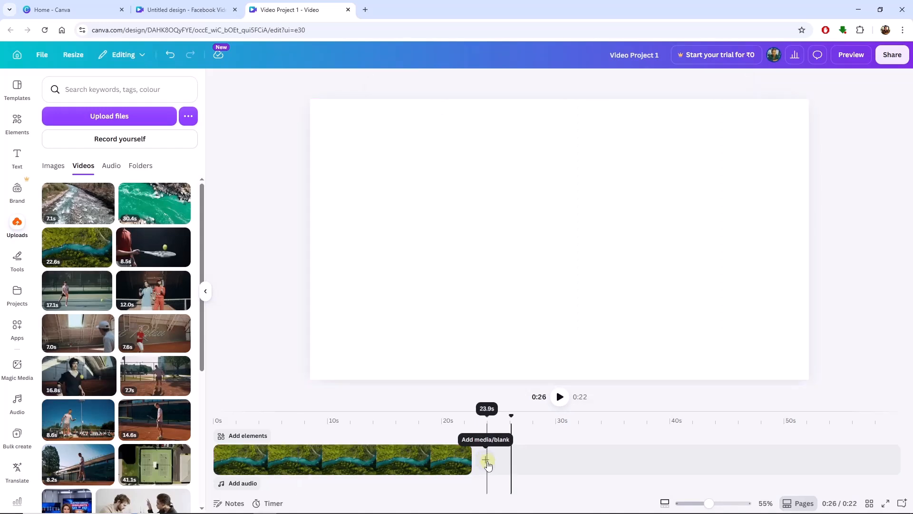
click(486, 461)
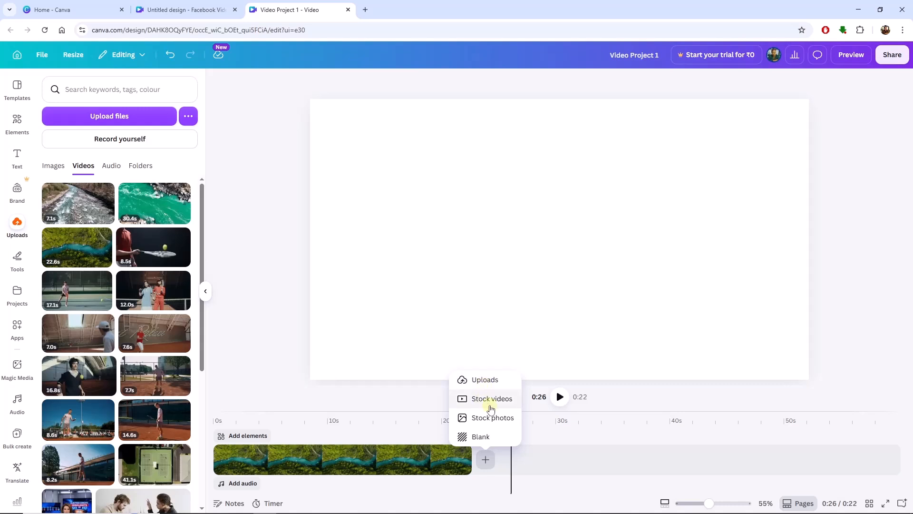
click(22, 127)
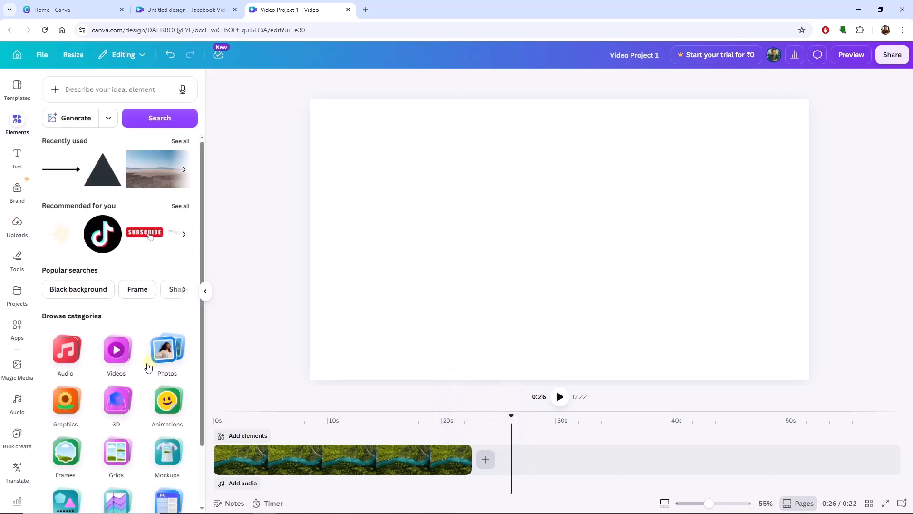
click(114, 356)
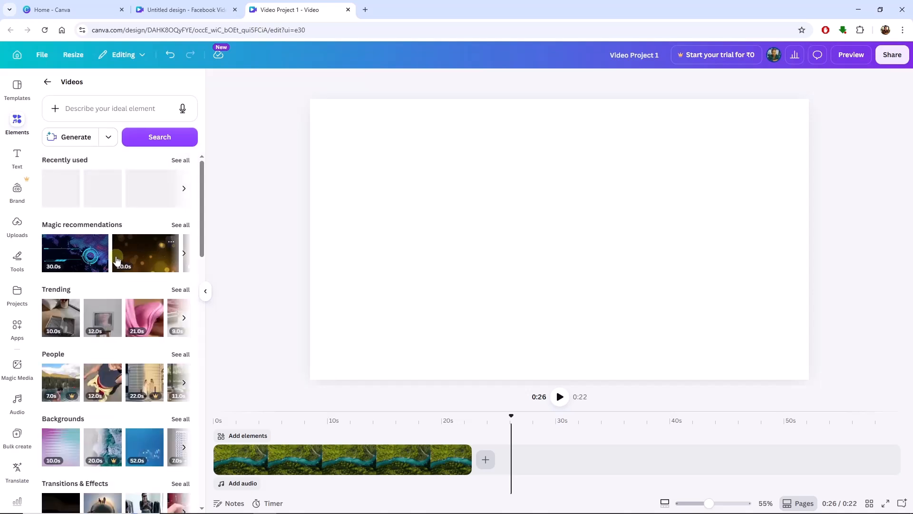
click(14, 229)
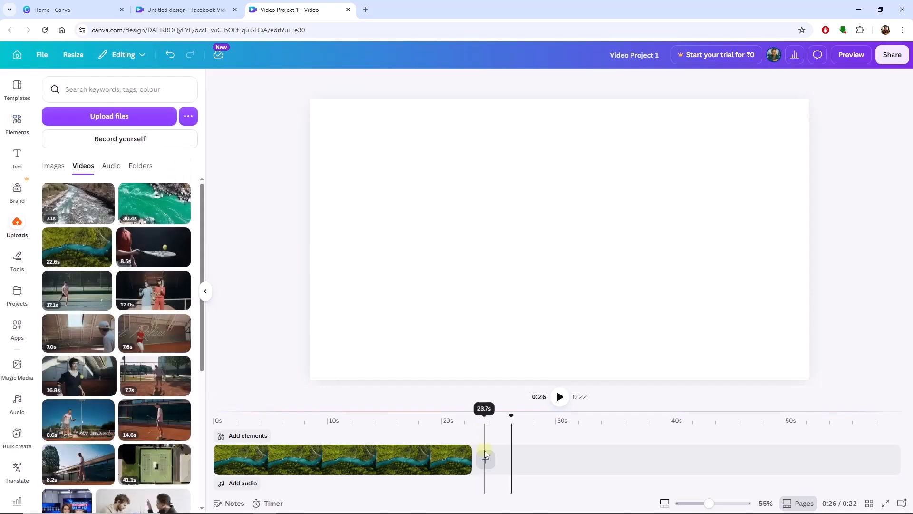
Add a blank page after the forest clip on the timeline
click(485, 459)
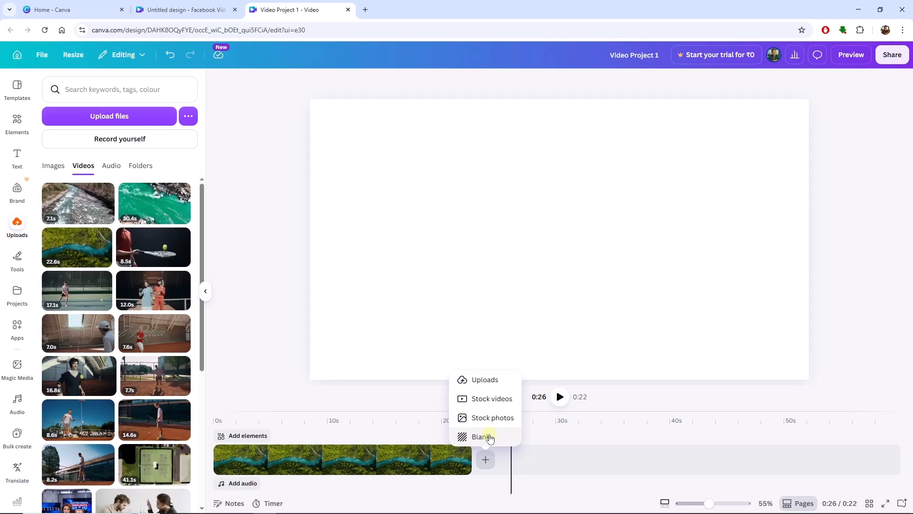
click(490, 438)
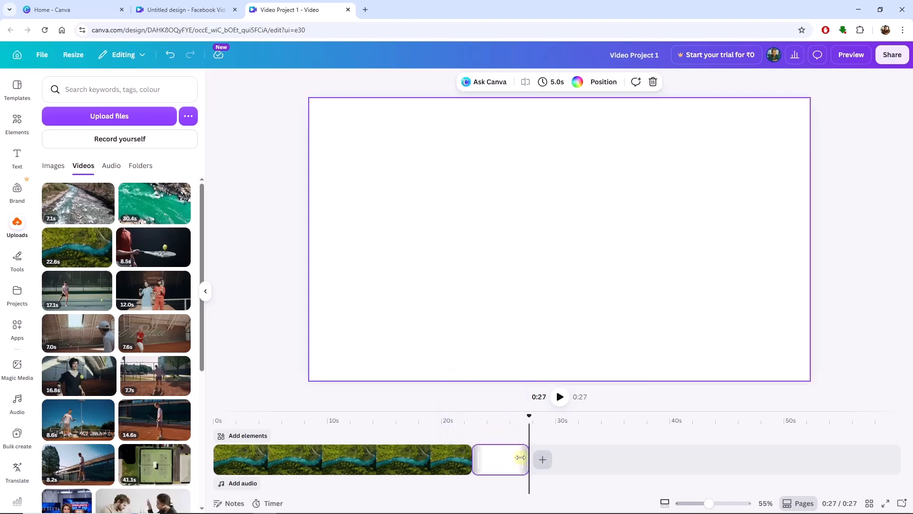
click(495, 460)
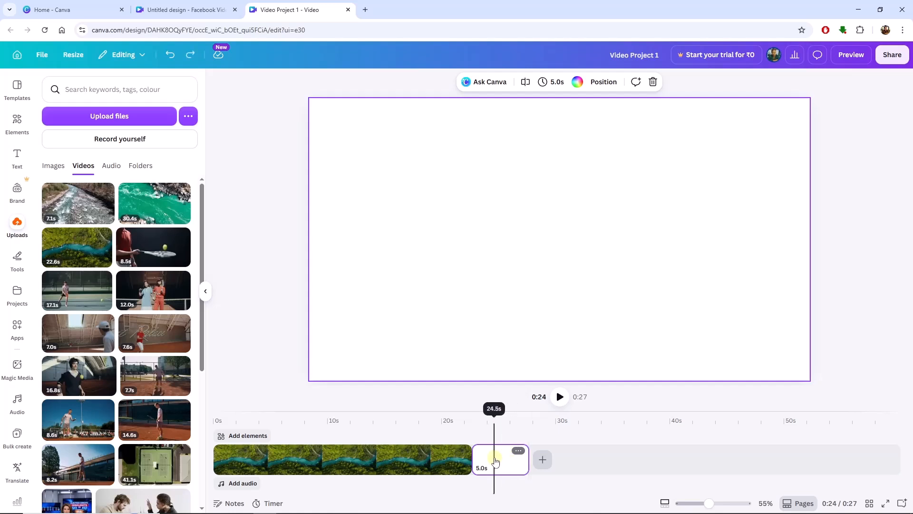
Set the blank page's duration to 10.5 s
click(554, 87)
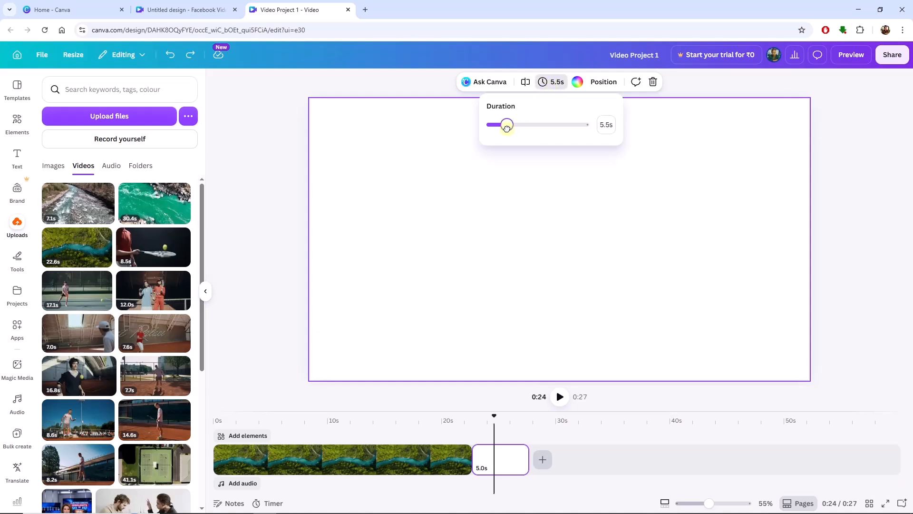
drag(518, 125, 522, 125)
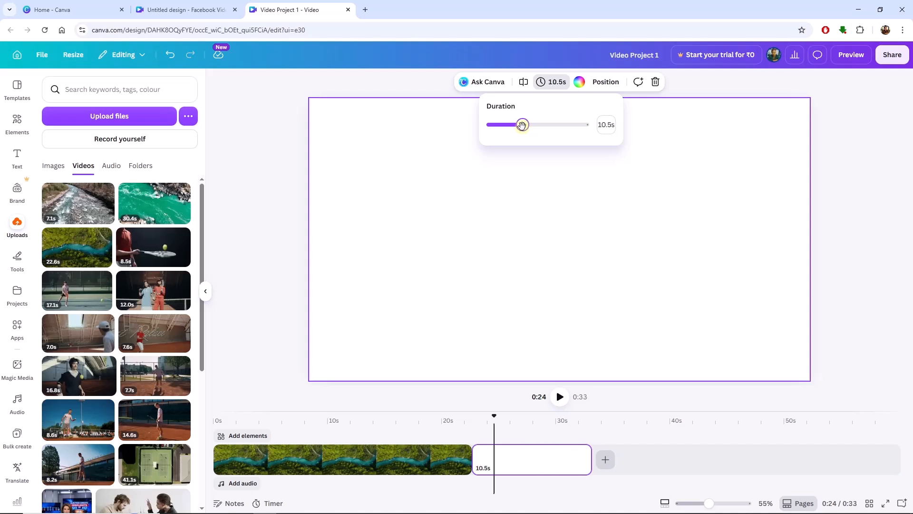
click(514, 266)
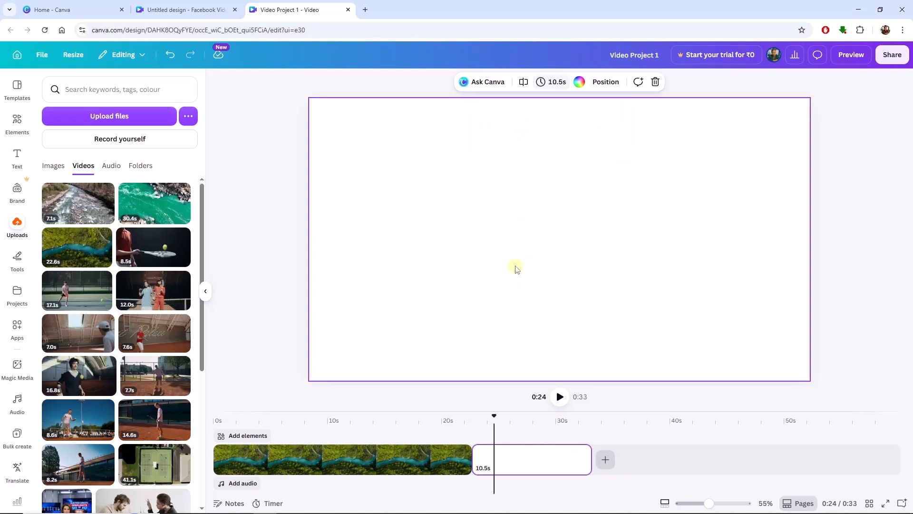
Set the blank page's duration to 7.5 s
click(501, 453)
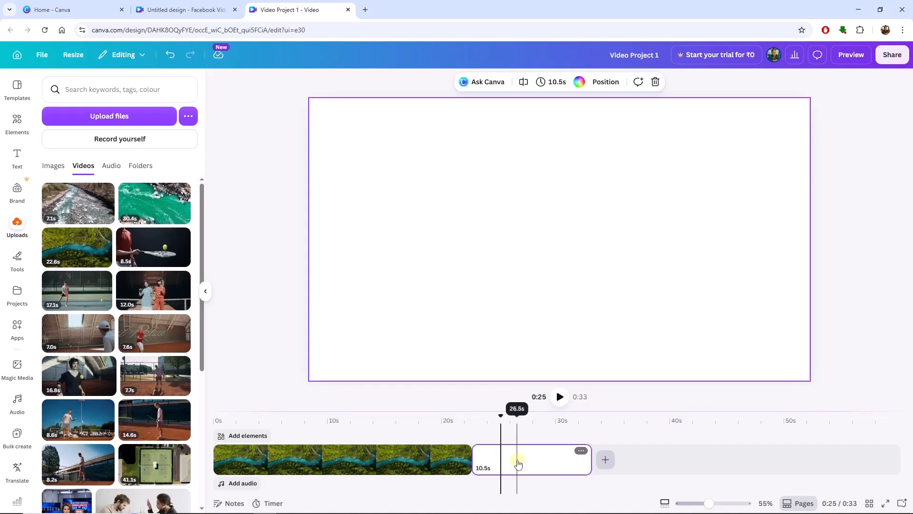
click(551, 86)
drag(526, 124, 513, 126)
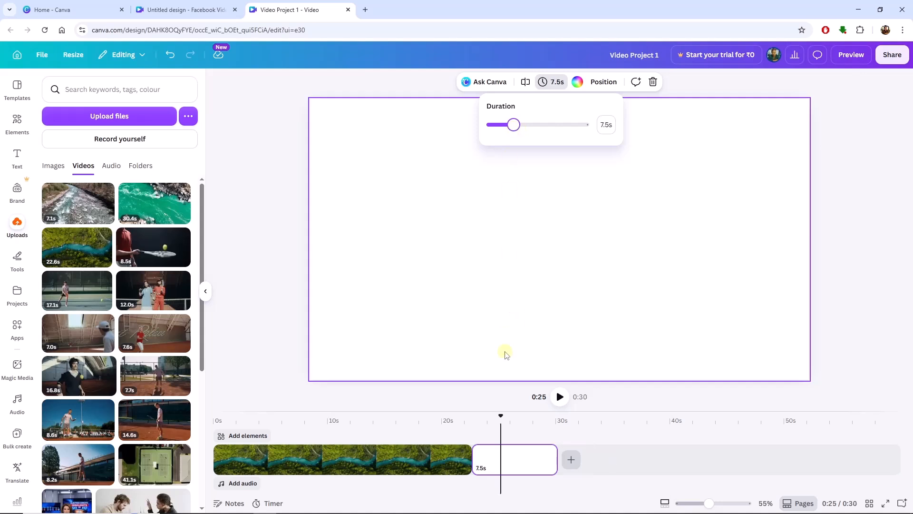
click(504, 328)
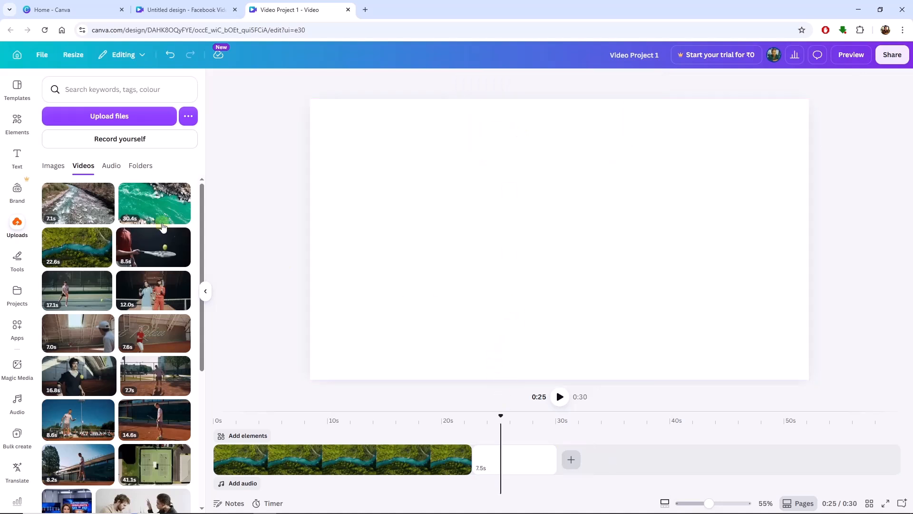
Fill the blank page with the 30.4 s turquoise river video
drag(158, 206, 515, 458)
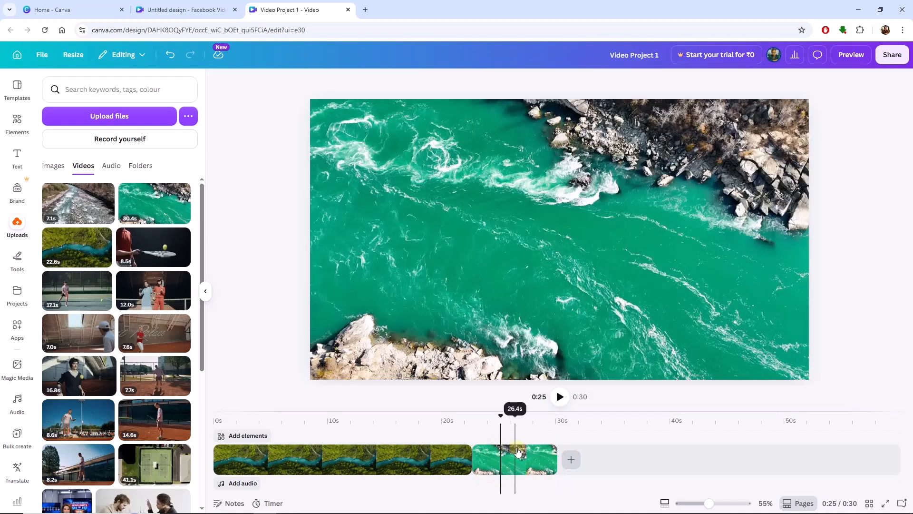
mouse_move(502, 414)
mouse_down()
mouse_move(530, 418)
mouse_move(481, 421)
mouse_move(501, 422)
mouse_up()
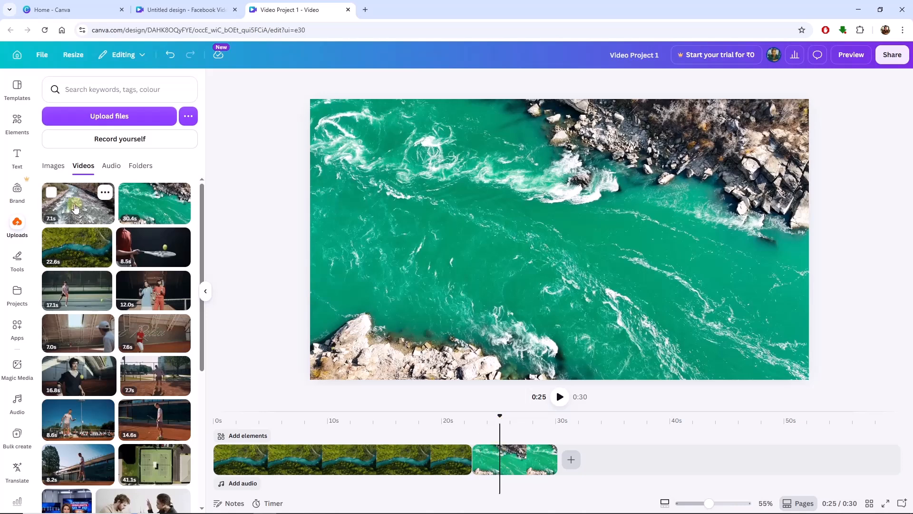
Add the 7.1 s rocky stream video as an overlay layer above the main track, starting around 19 s
drag(76, 203, 468, 442)
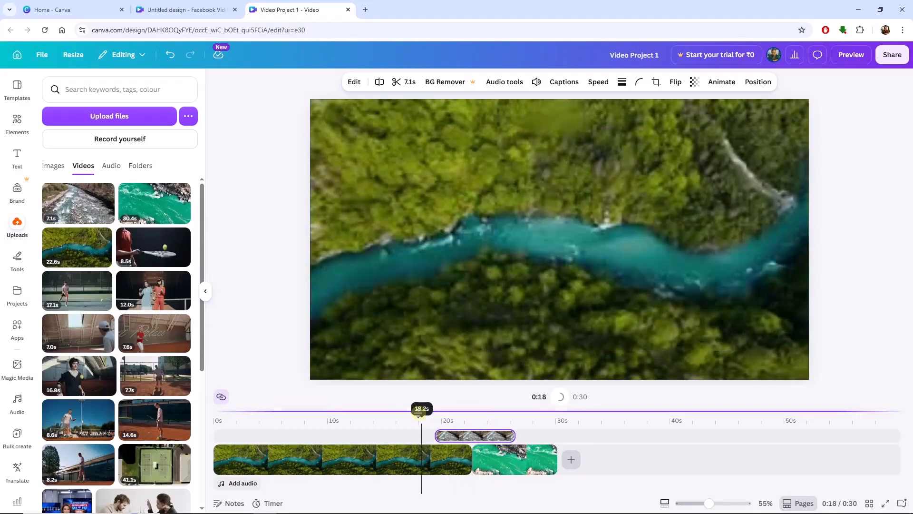
click(478, 277)
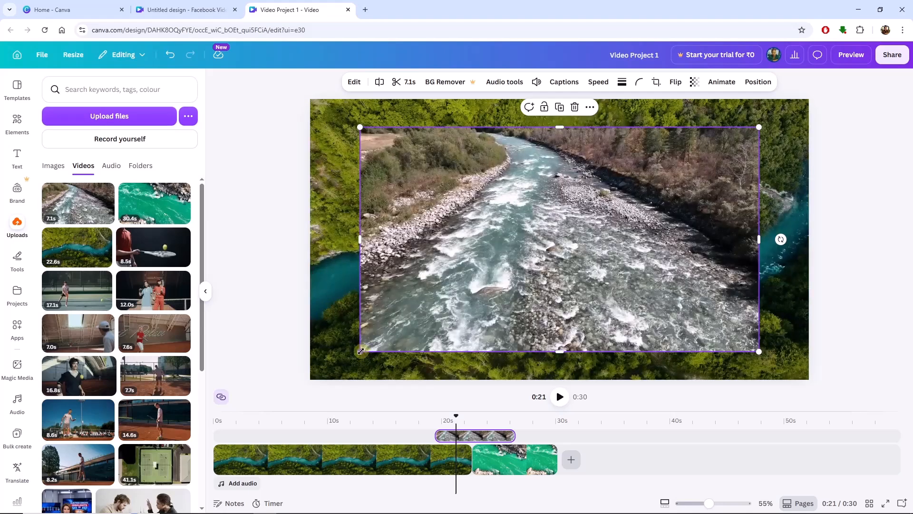
Shrink the overlay video to about a third of the frame, placed in the upper-right area
drag(456, 310, 642, 200)
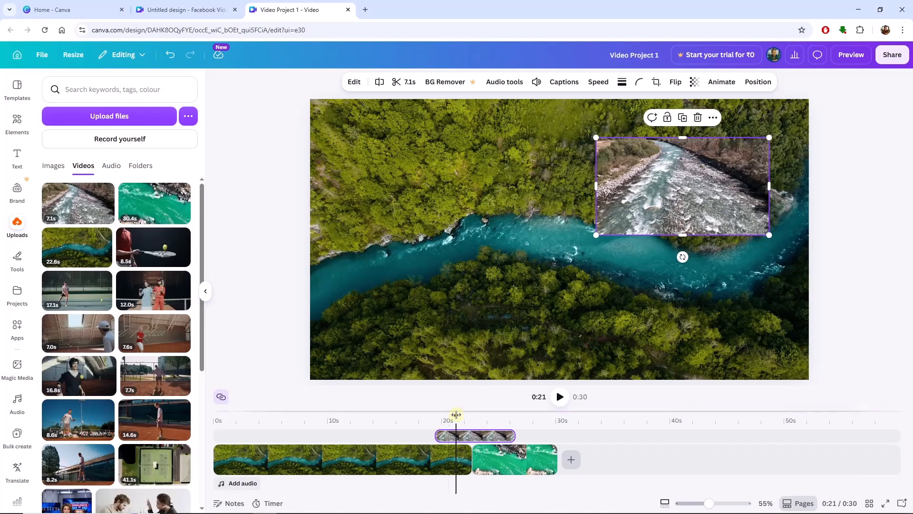
click(478, 413)
drag(478, 413, 444, 413)
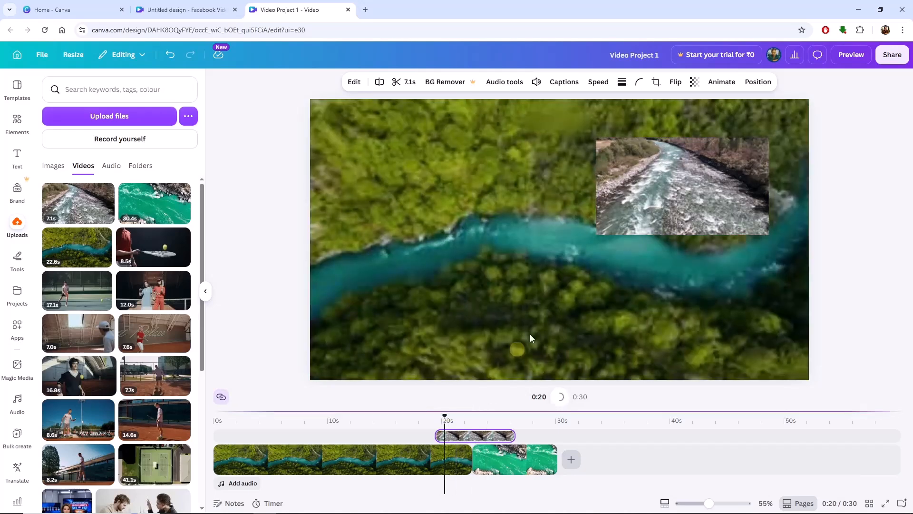
Enlarge the rocky stream overlay video so it fills the entire frame
click(644, 171)
drag(596, 234, 324, 355)
drag(446, 295, 418, 259)
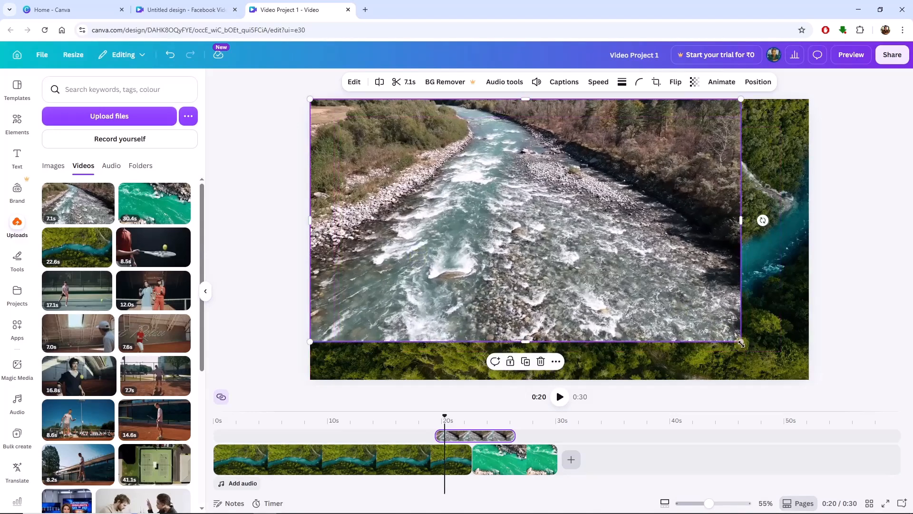
drag(783, 360, 809, 379)
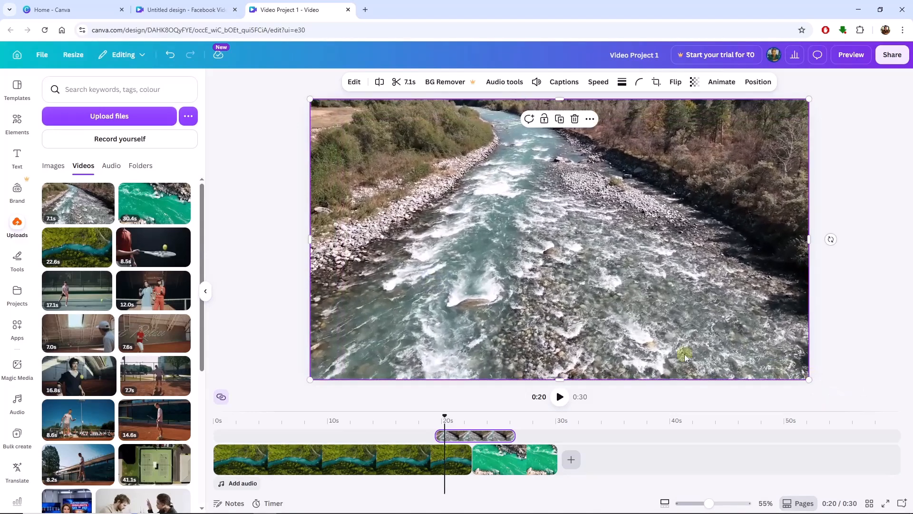
Add the 17.1 s tennis video as a new overlay layer above the rocky stream clip, starting around 19 s
drag(437, 421, 465, 428)
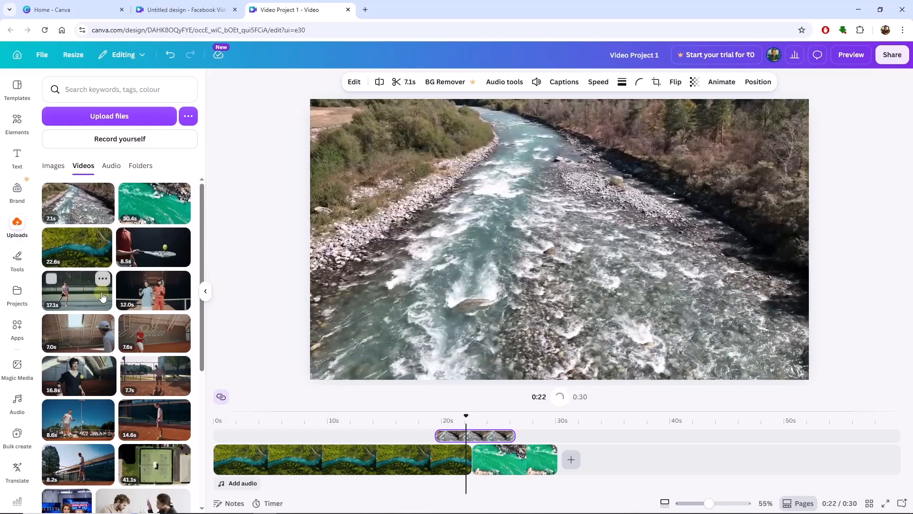
drag(87, 297, 414, 363)
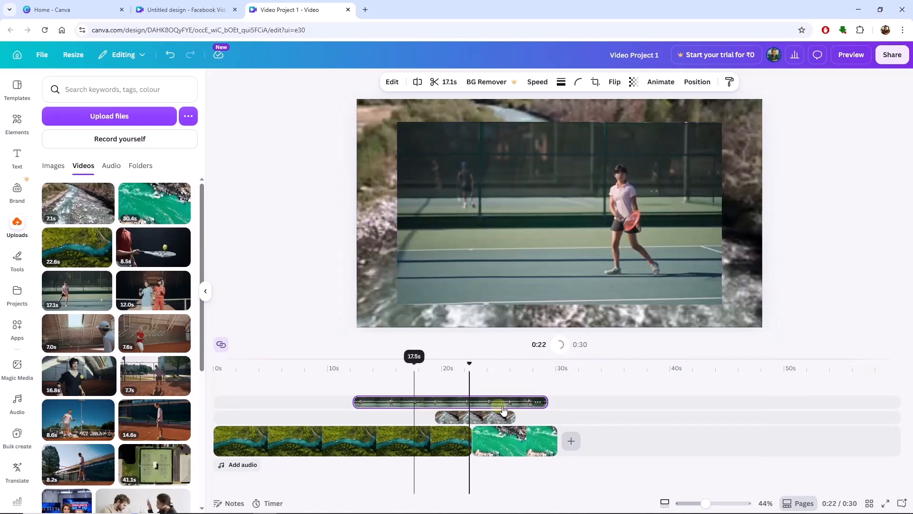
drag(499, 402, 665, 407)
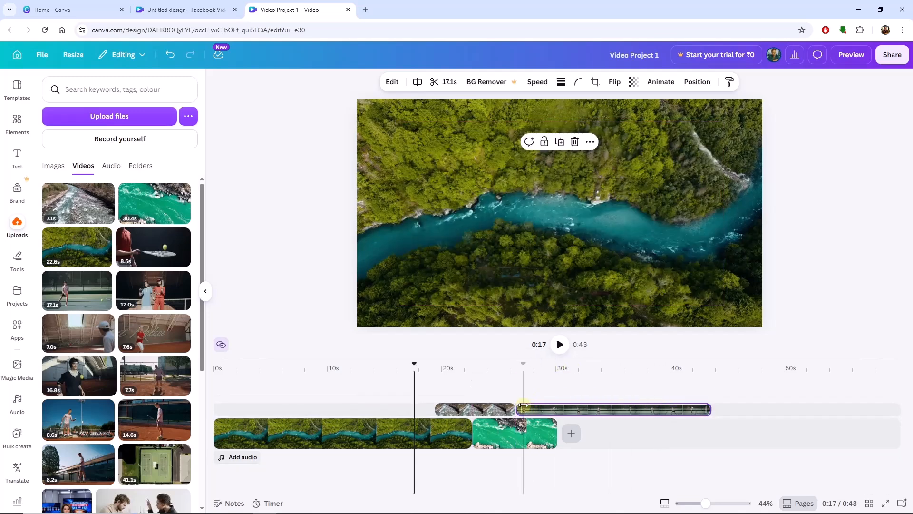
drag(523, 405, 397, 401)
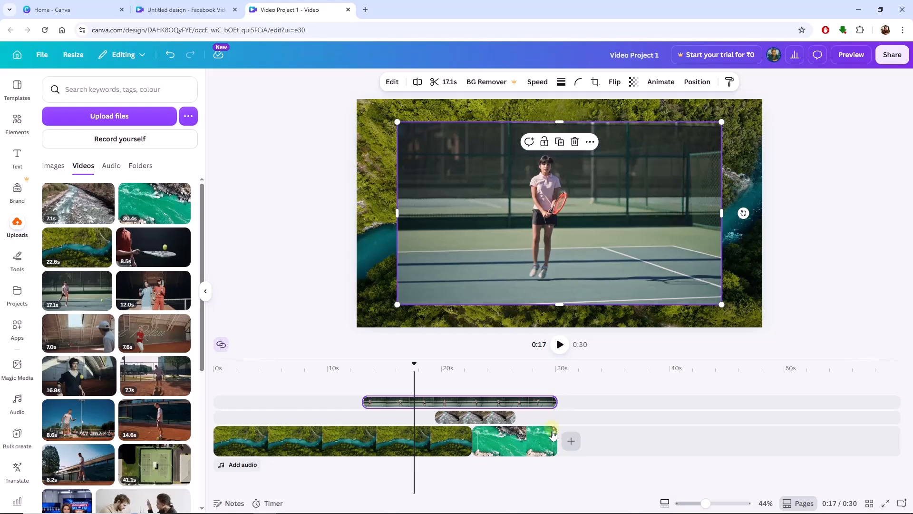
mouse_move(481, 405)
mouse_down()
mouse_move(538, 402)
mouse_move(474, 401)
mouse_up()
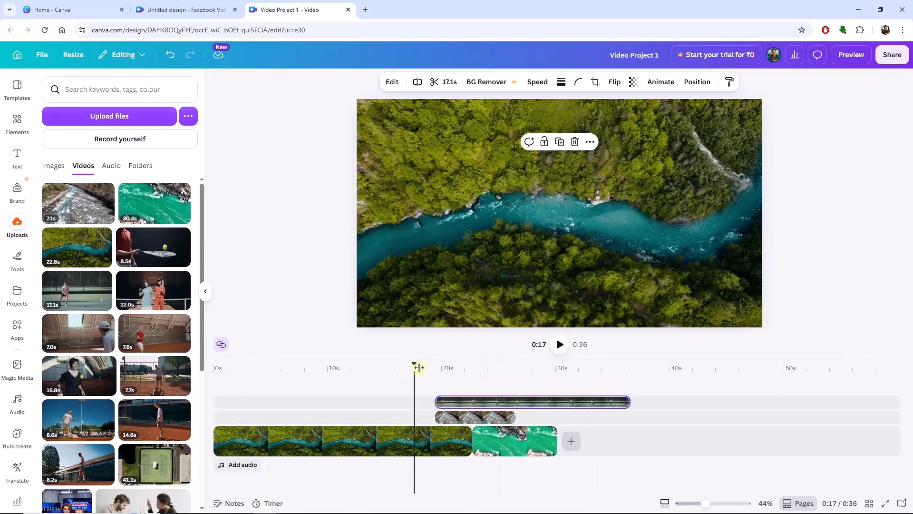
Resize the tennis video so it covers the whole frame
drag(394, 366, 481, 397)
drag(398, 123, 357, 103)
drag(722, 305, 761, 327)
Move the rocky stream overlay clip earlier so it starts at 17.0 s
drag(477, 364, 474, 364)
click(455, 420)
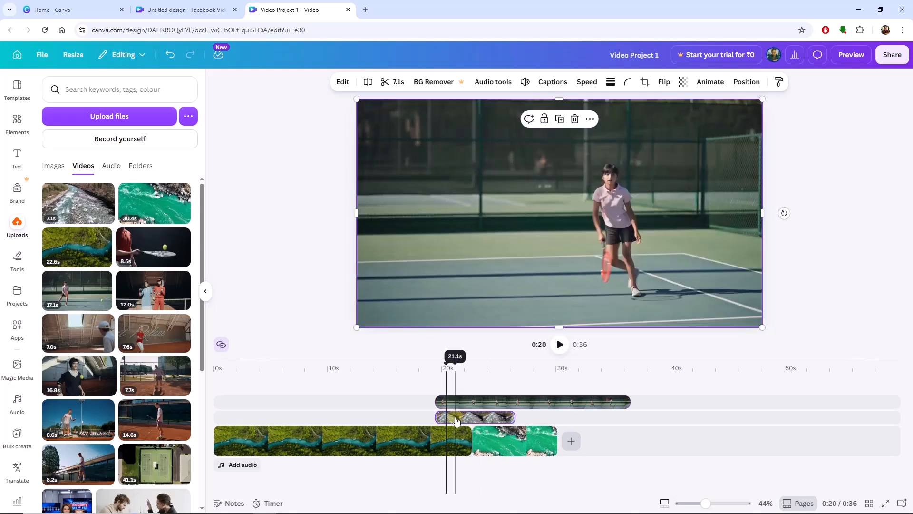
drag(430, 416, 387, 417)
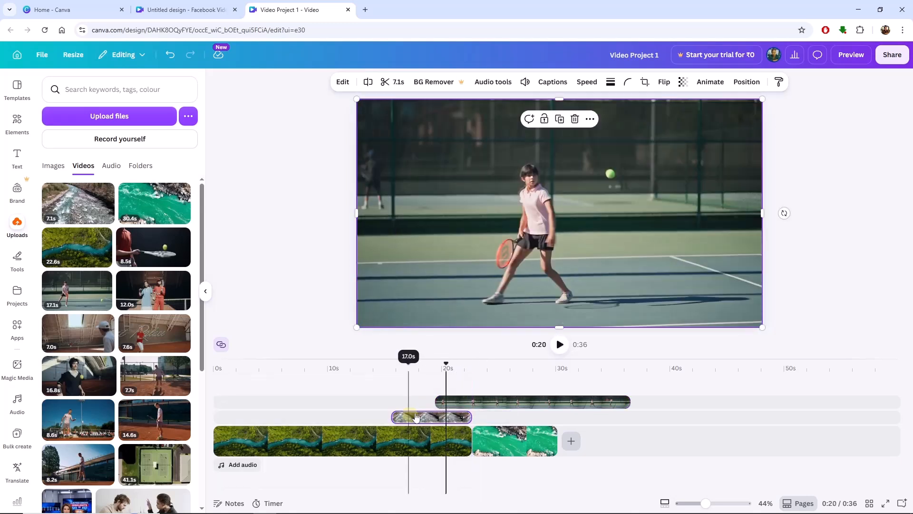
mouse_move(434, 367)
mouse_down()
mouse_move(396, 366)
mouse_move(452, 366)
mouse_move(390, 376)
mouse_move(449, 370)
mouse_move(428, 370)
mouse_up()
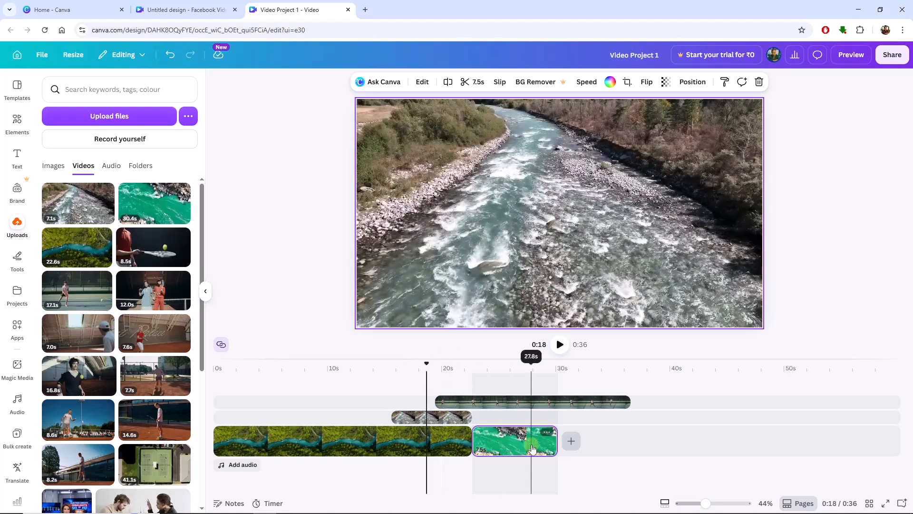